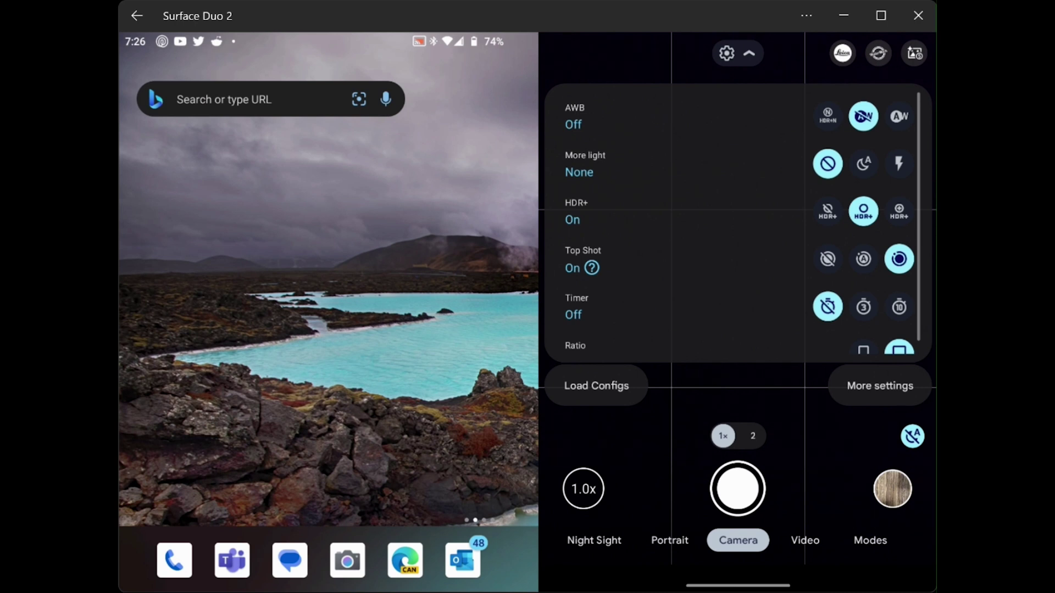
- Open the Lens Setting page listing the Main, Tele, Wide and Front lenses
{"action": "left_click", "coordinate": [863, 386]}
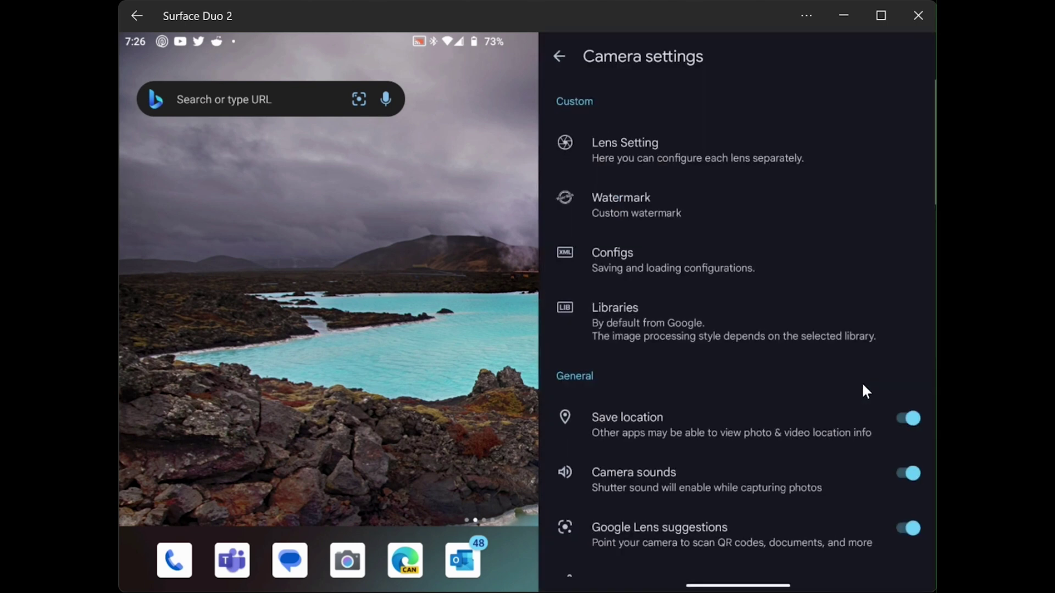
{"action": "left_click", "coordinate": [604, 144]}
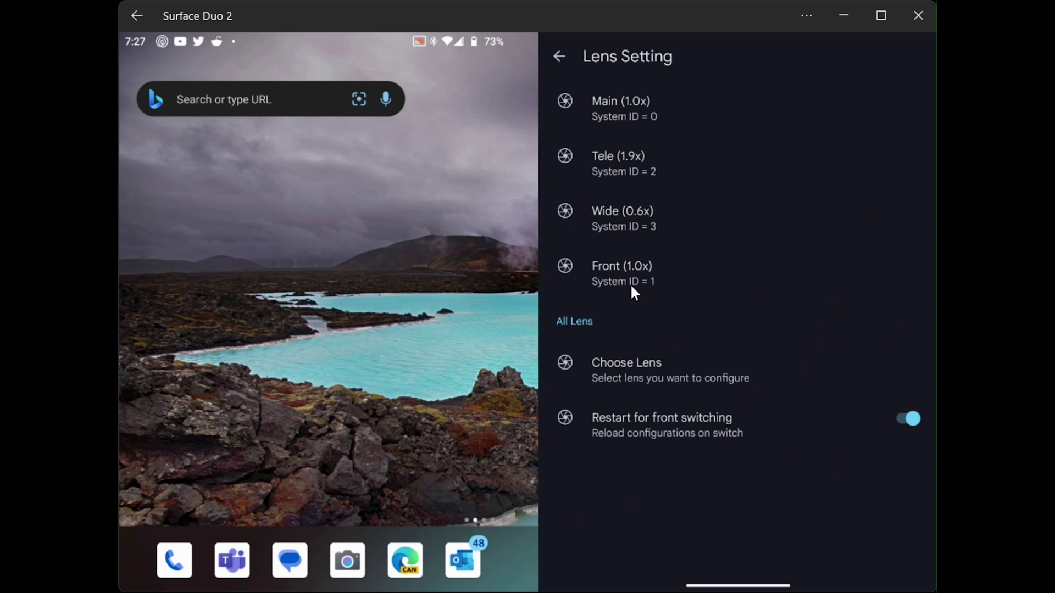
- Go into the Main (1.0x) lens settings and open its Noise Model page under Color Management
{"action": "left_click", "coordinate": [612, 110]}
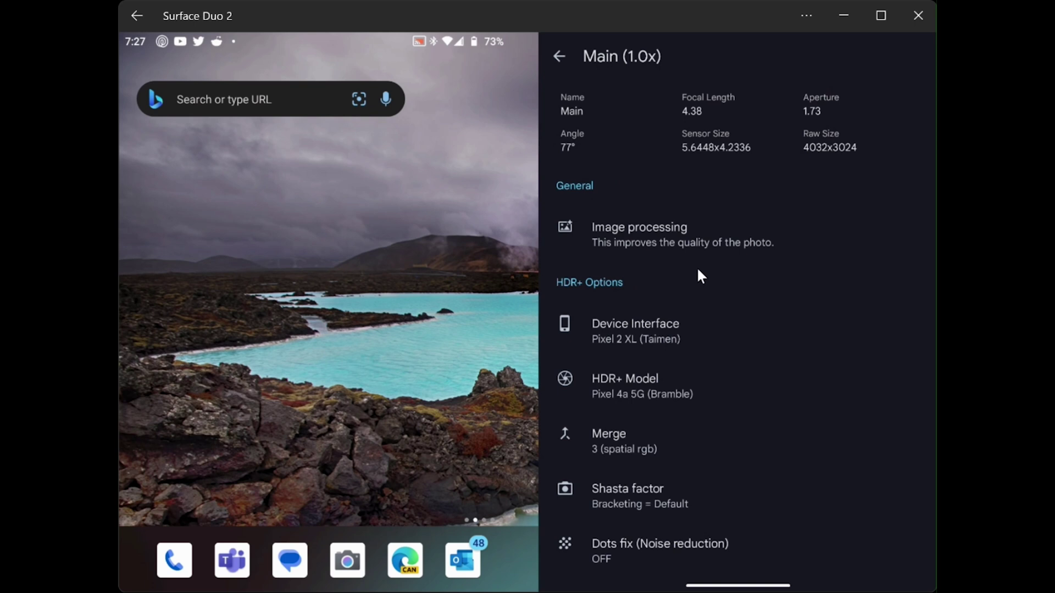
{"action": "scroll", "coordinate": [697, 271], "scroll_direction": "down", "scroll_amount": 5}
{"action": "scroll", "coordinate": [696, 275], "scroll_direction": "down", "scroll_amount": 2}
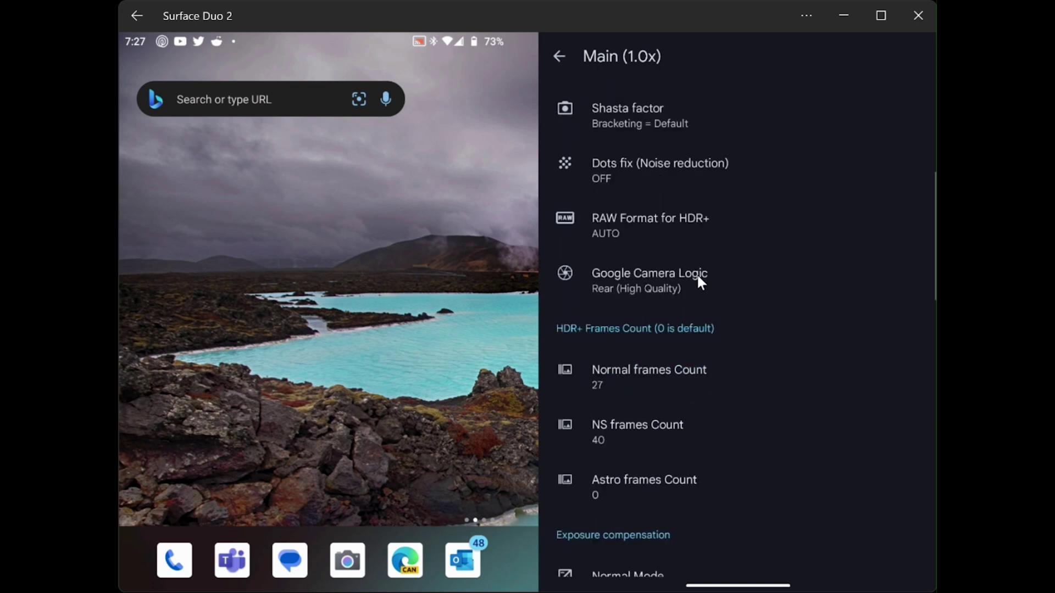
{"action": "scroll", "coordinate": [697, 275], "scroll_direction": "down", "scroll_amount": 3}
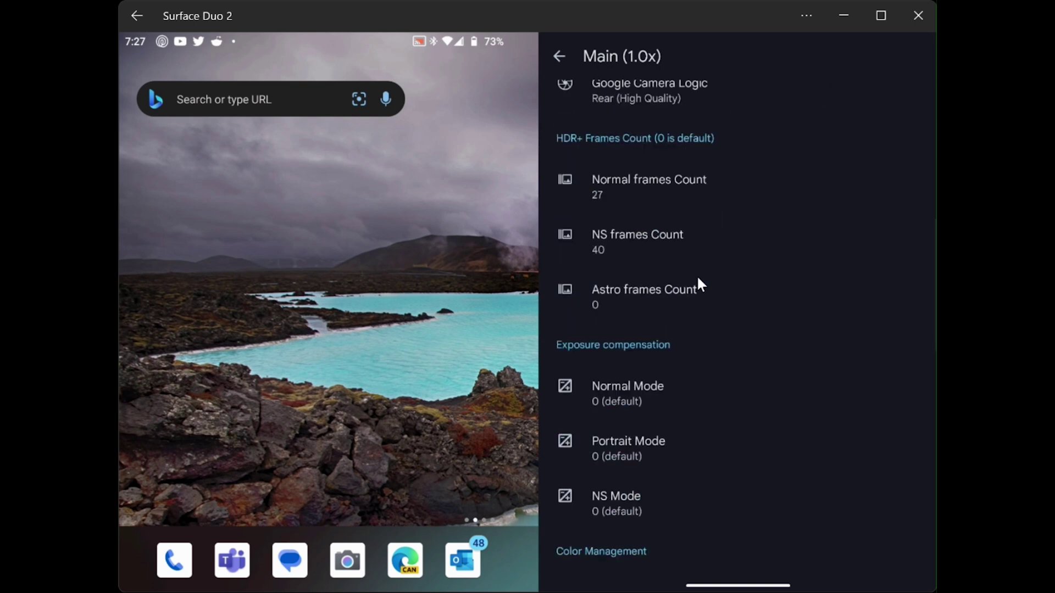
{"action": "scroll", "coordinate": [698, 281], "scroll_direction": "down", "scroll_amount": 2}
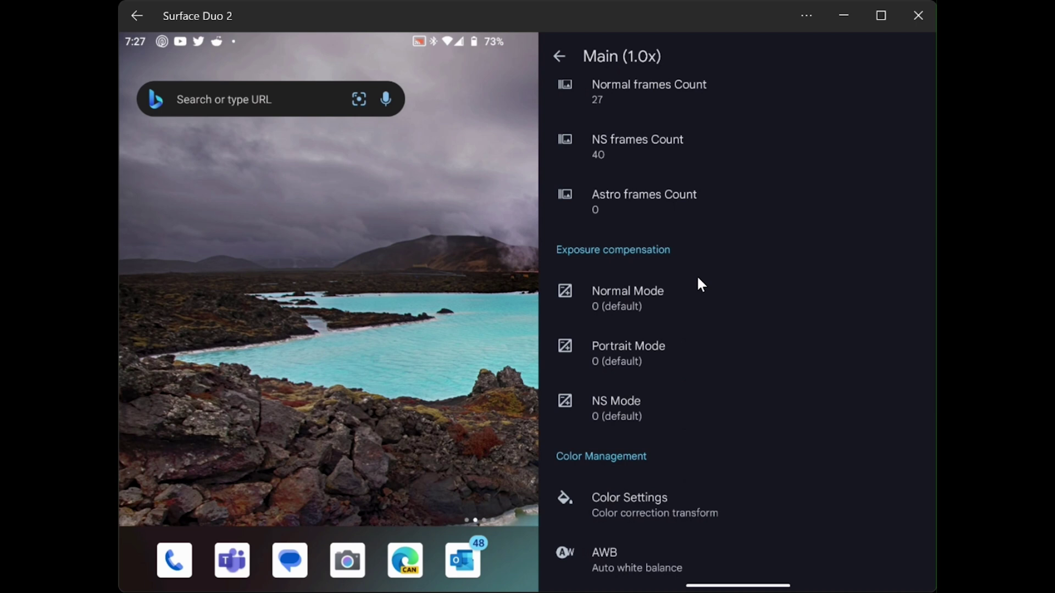
{"action": "scroll", "coordinate": [697, 274], "scroll_direction": "down", "scroll_amount": 1}
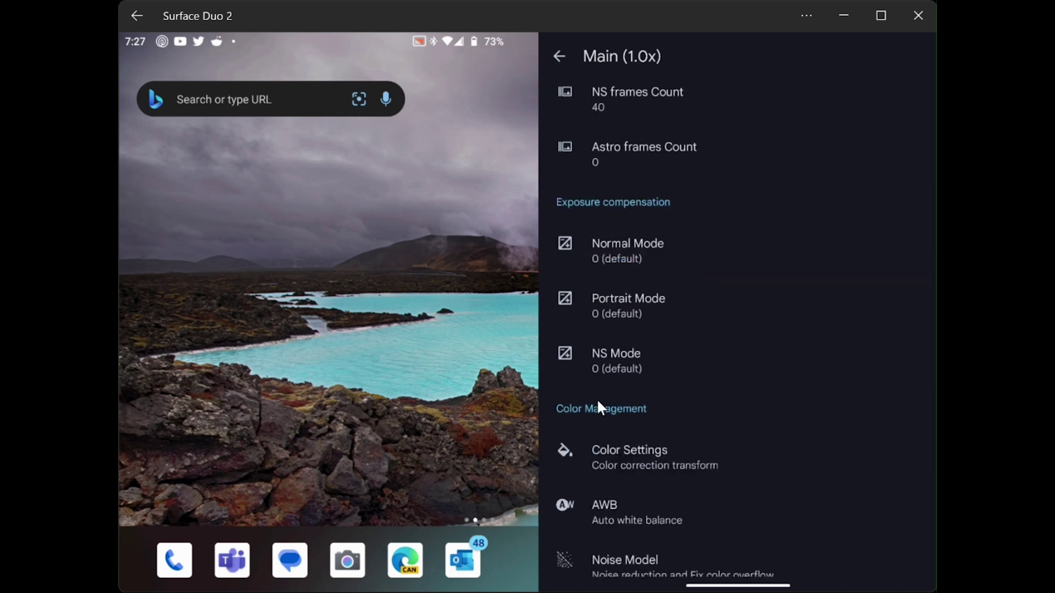
{"action": "scroll", "coordinate": [604, 496], "scroll_direction": "down", "scroll_amount": 1}
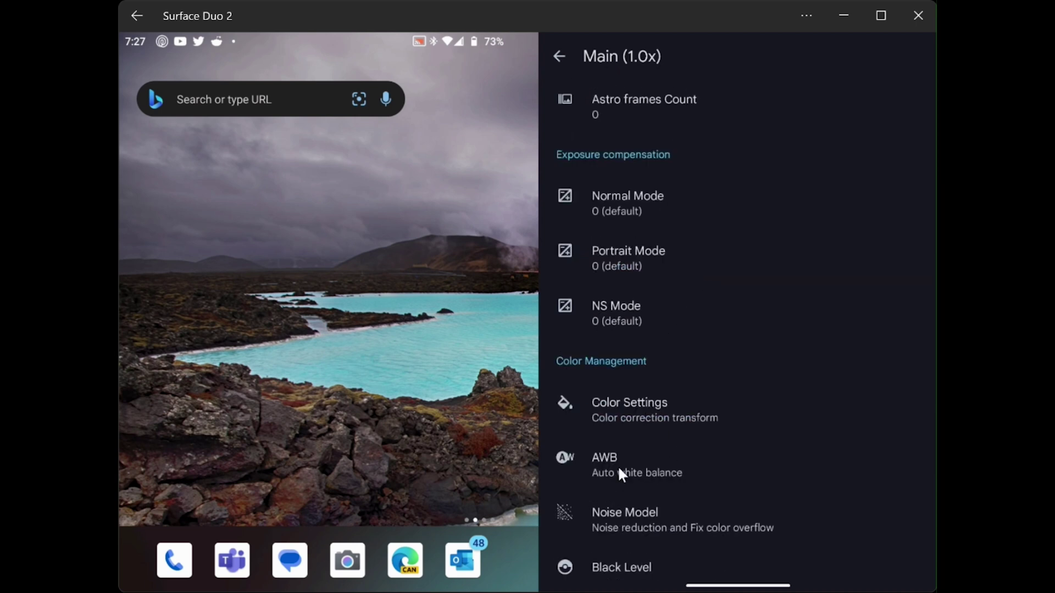
{"action": "left_click", "coordinate": [624, 527]}
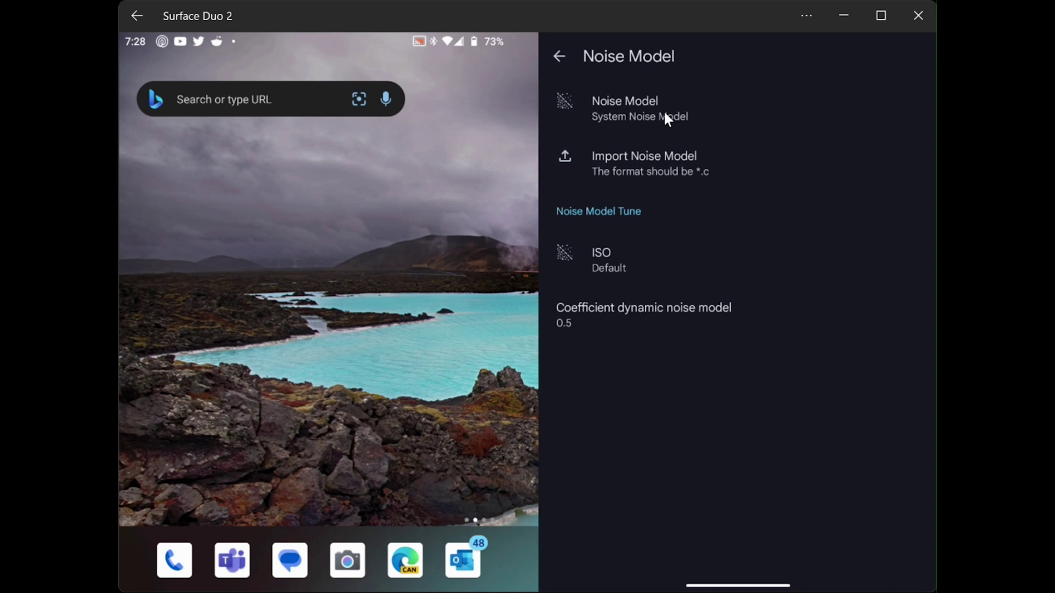
- Import SurfaceDuo2_New_v1_IMX563_0_noise.c from the Noise Models folder for the Main lens
{"action": "left_click", "coordinate": [618, 172]}
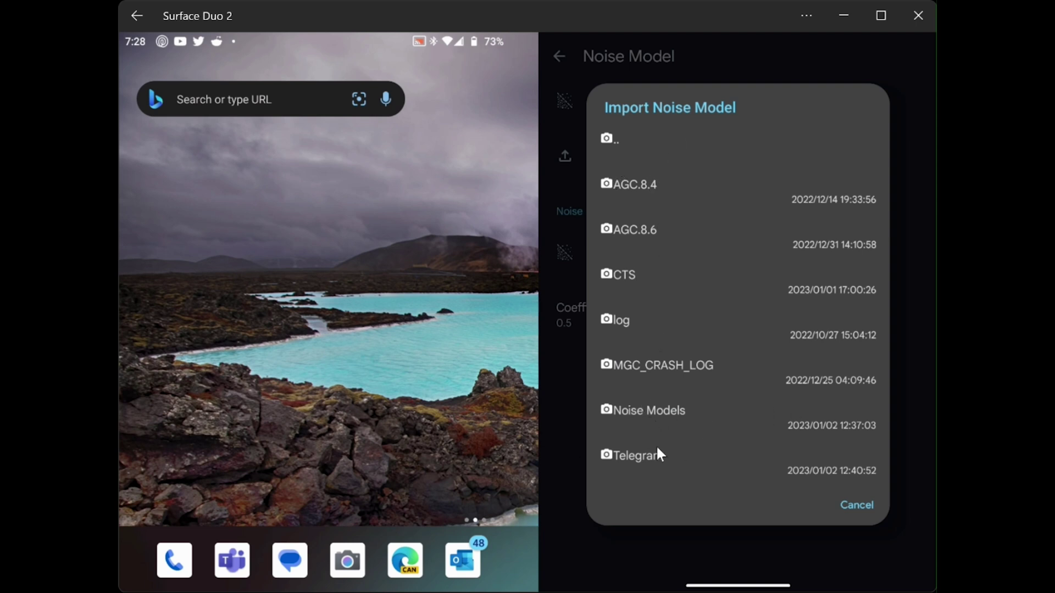
{"action": "left_click", "coordinate": [642, 412]}
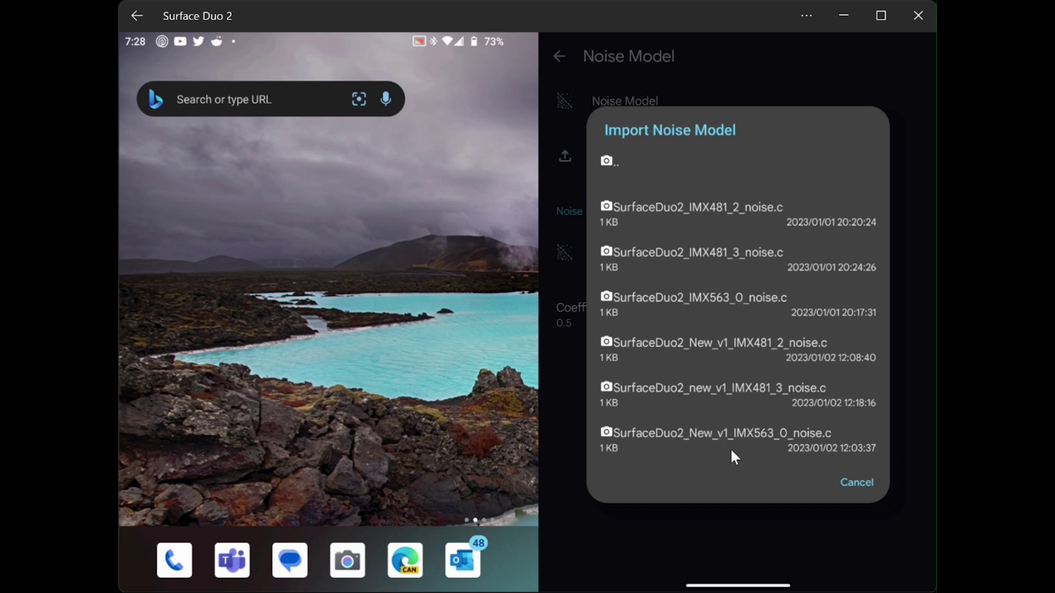
{"action": "left_click", "coordinate": [766, 435]}
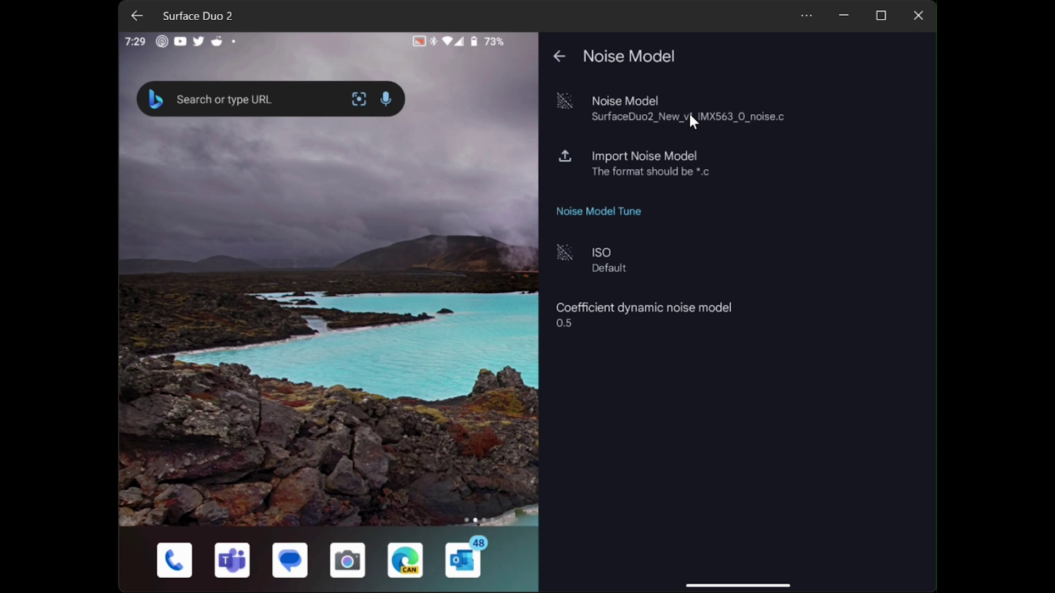
- Verify the applied model in the Noise Model list, cancel, and return to Main (1.0x) settings
{"action": "left_click", "coordinate": [668, 114]}
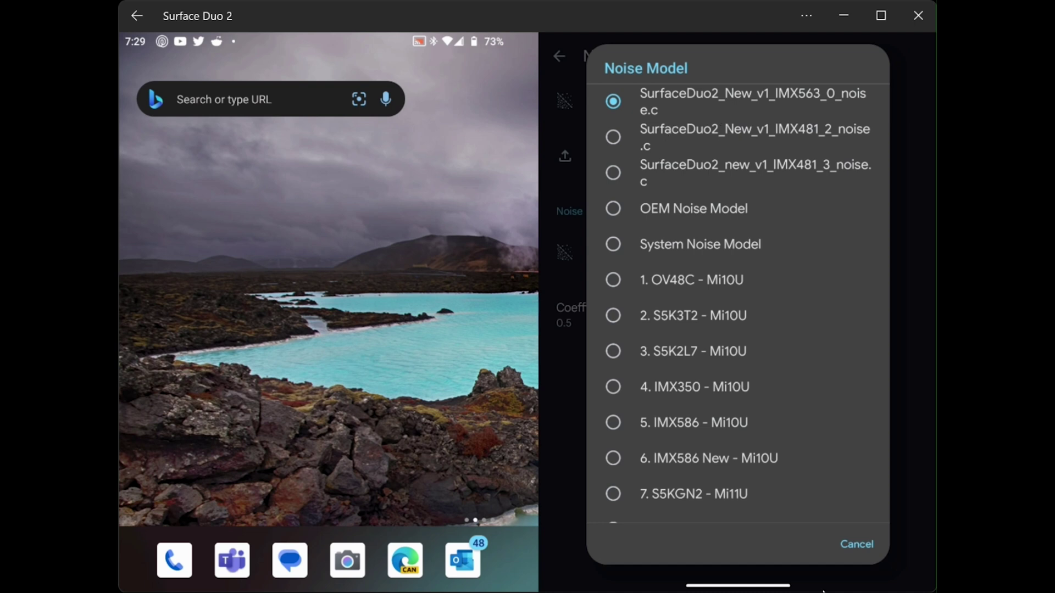
{"action": "left_click", "coordinate": [855, 546]}
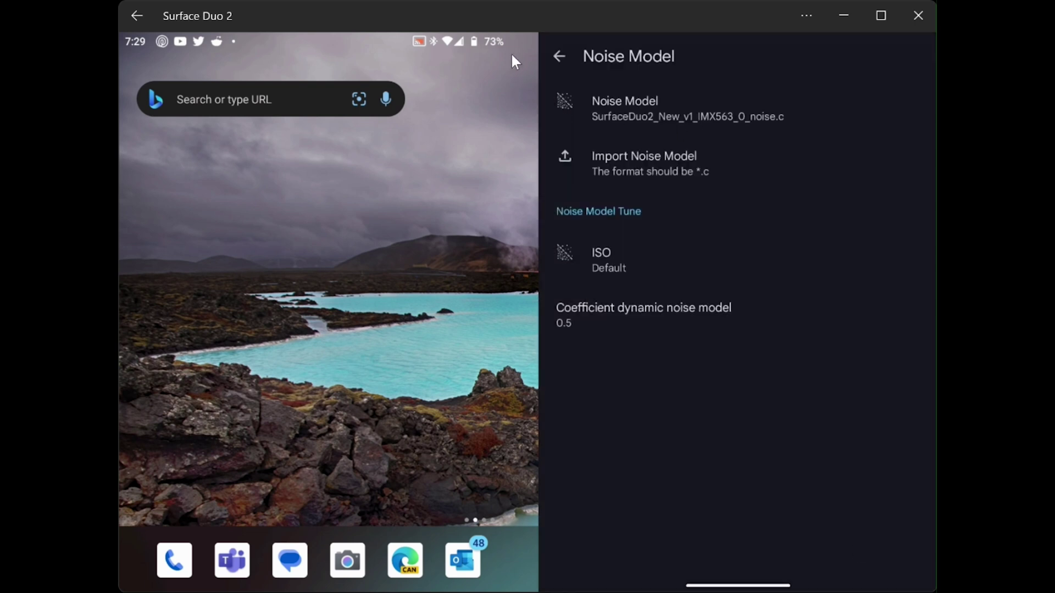
{"action": "left_click", "coordinate": [559, 57]}
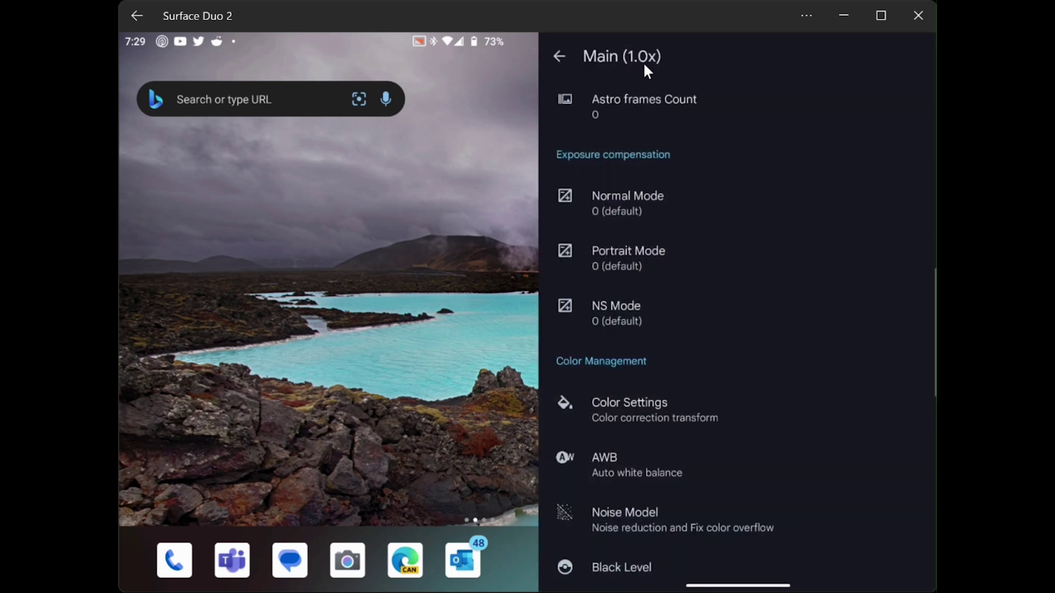
- Go to the Tele (1.9x) lens and open its Noise Model settings
{"action": "left_click", "coordinate": [554, 56]}
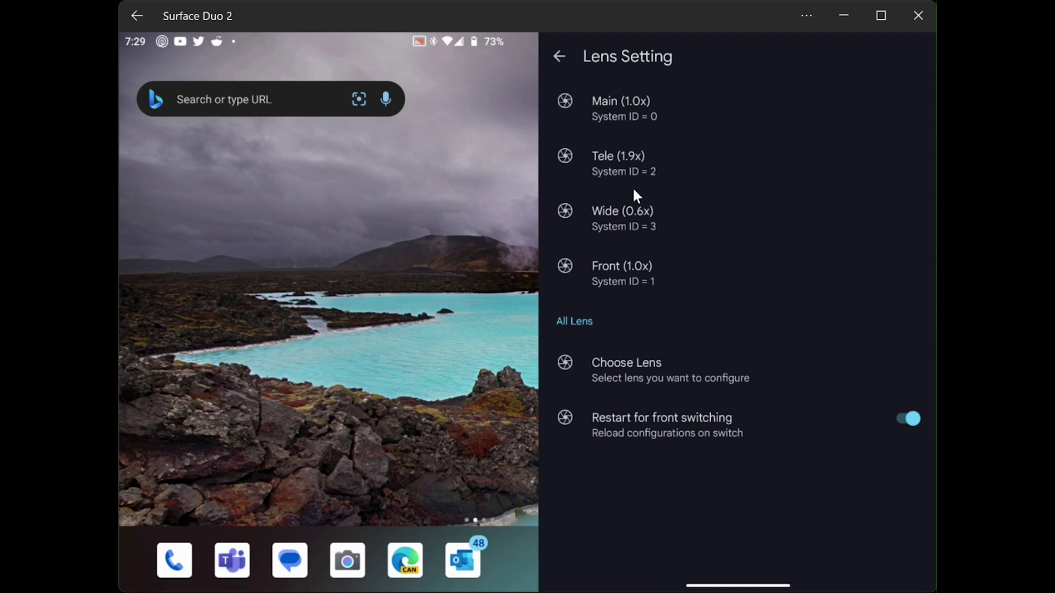
{"action": "left_click", "coordinate": [628, 165]}
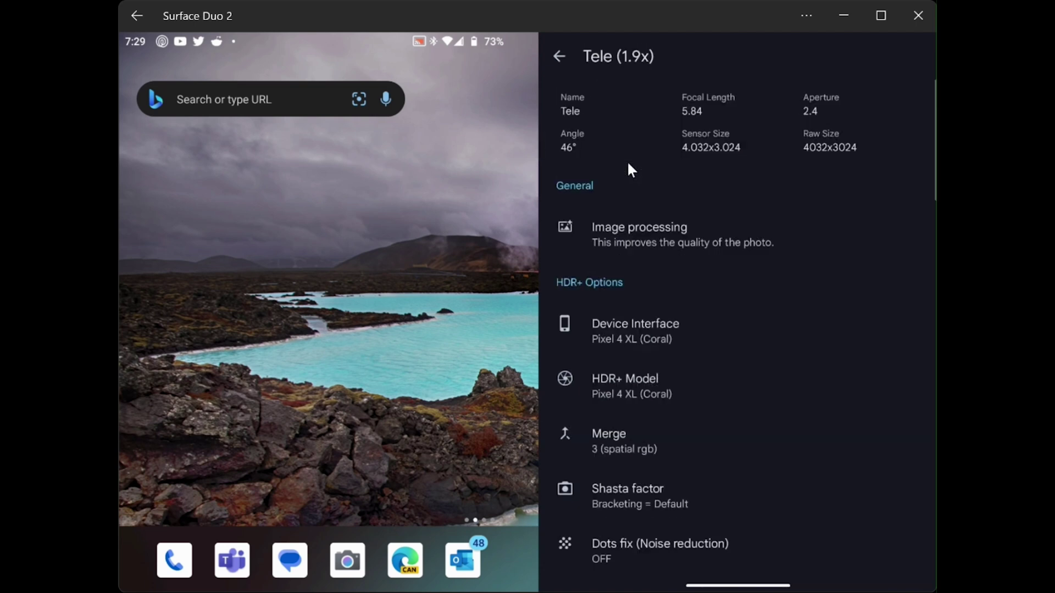
{"action": "scroll", "coordinate": [781, 245], "scroll_direction": "down", "scroll_amount": 10}
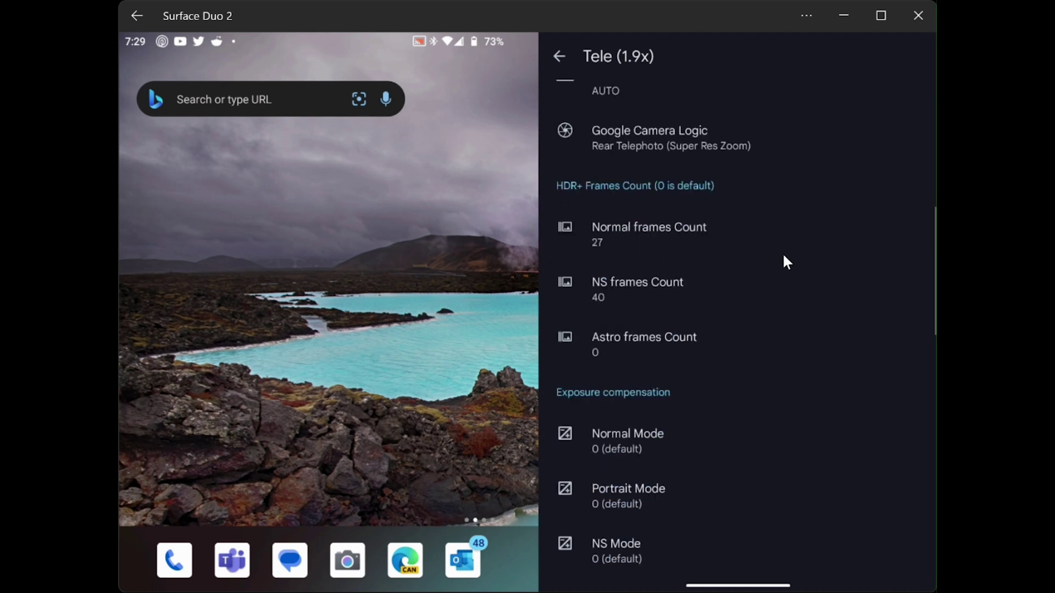
{"action": "scroll", "coordinate": [782, 254], "scroll_direction": "down", "scroll_amount": 3}
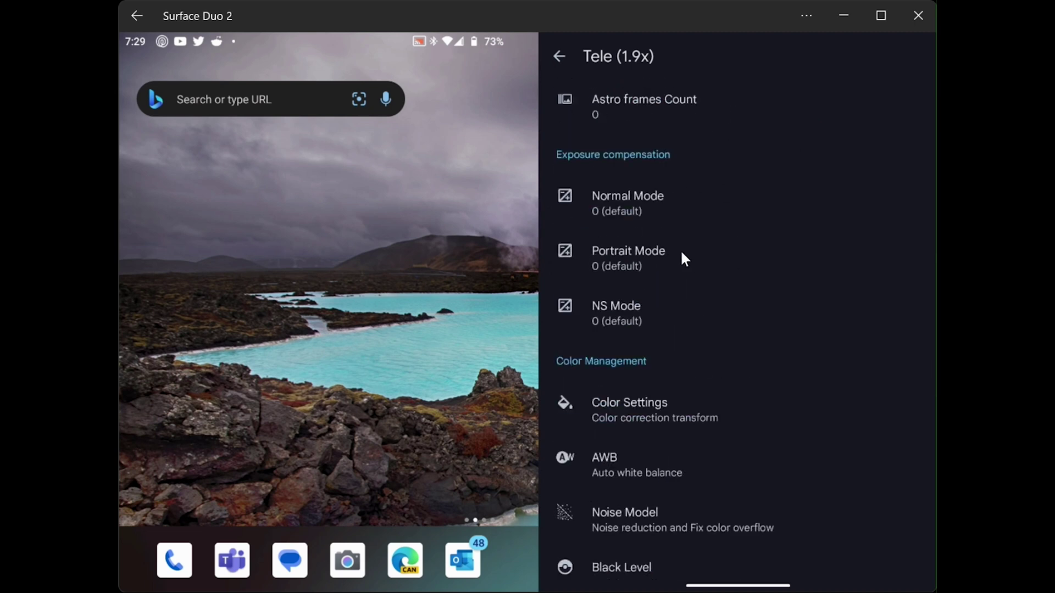
{"action": "scroll", "coordinate": [680, 253], "scroll_direction": "down", "scroll_amount": 2}
{"action": "scroll", "coordinate": [676, 264], "scroll_direction": "down", "scroll_amount": 1}
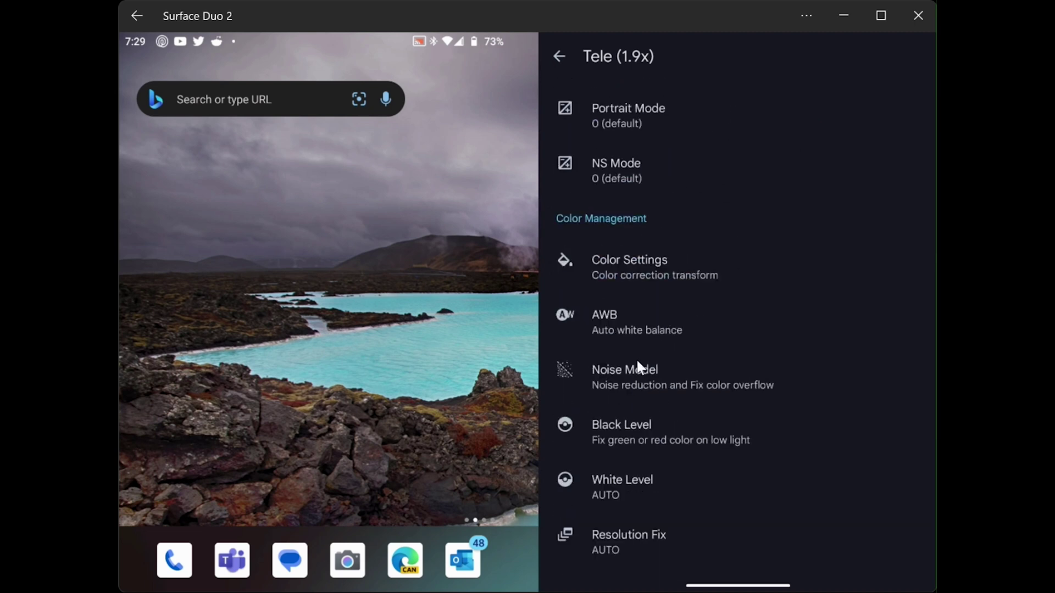
{"action": "left_click", "coordinate": [627, 372]}
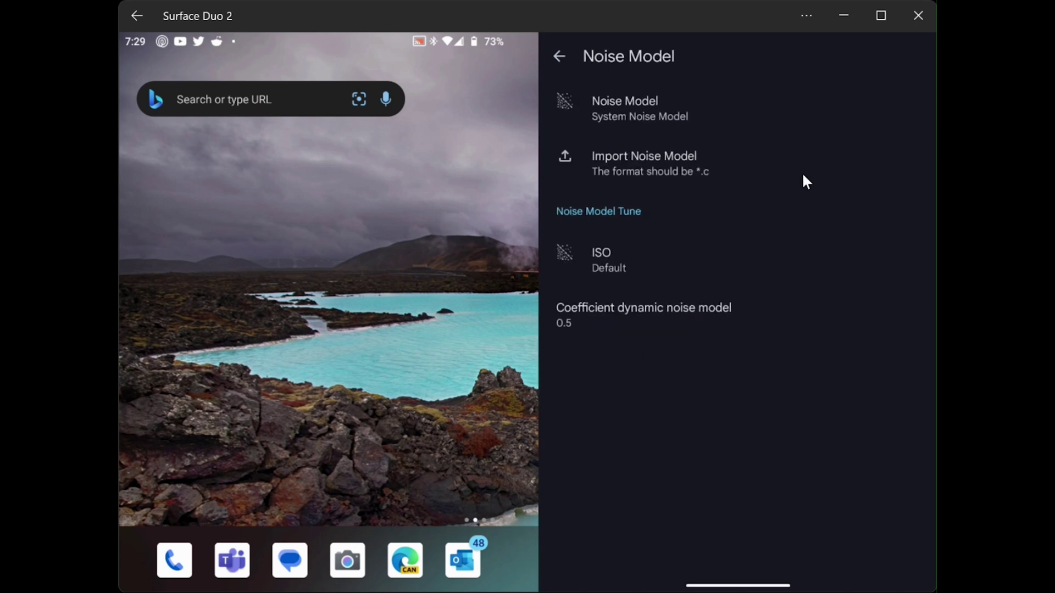
- Import SurfaceDuo2_New_v1_IMX481_2_noise.c from the Noise Models folder for the Tele lens
{"action": "left_click", "coordinate": [631, 163]}
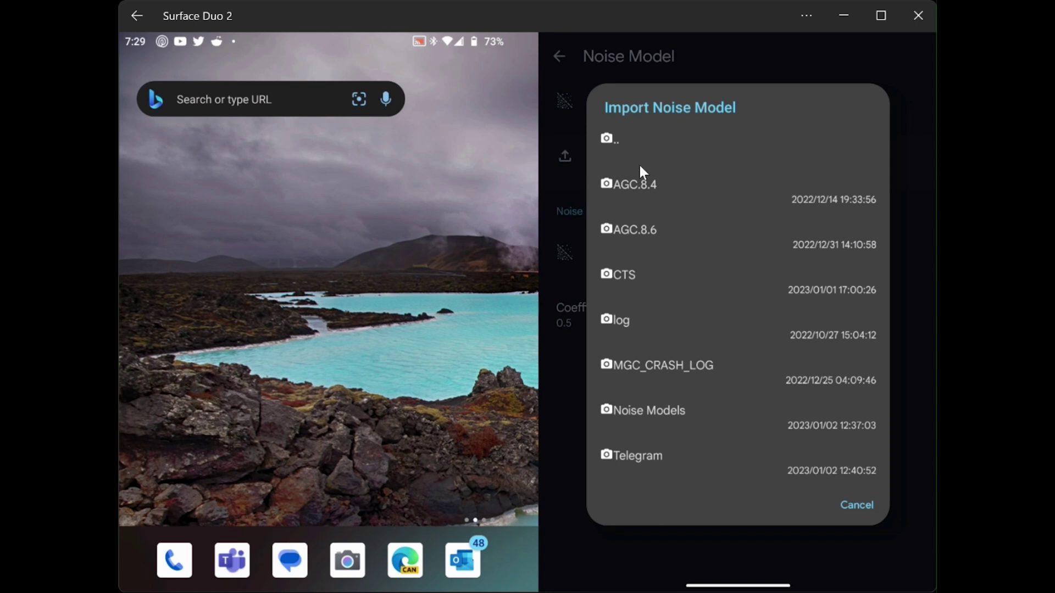
{"action": "left_click", "coordinate": [639, 416]}
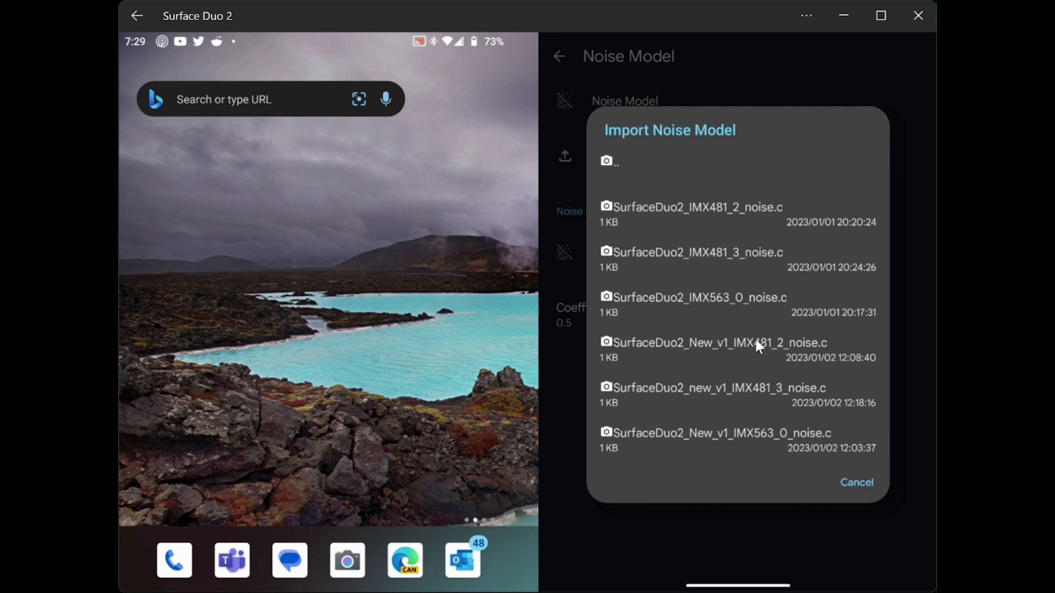
{"action": "left_click", "coordinate": [671, 342]}
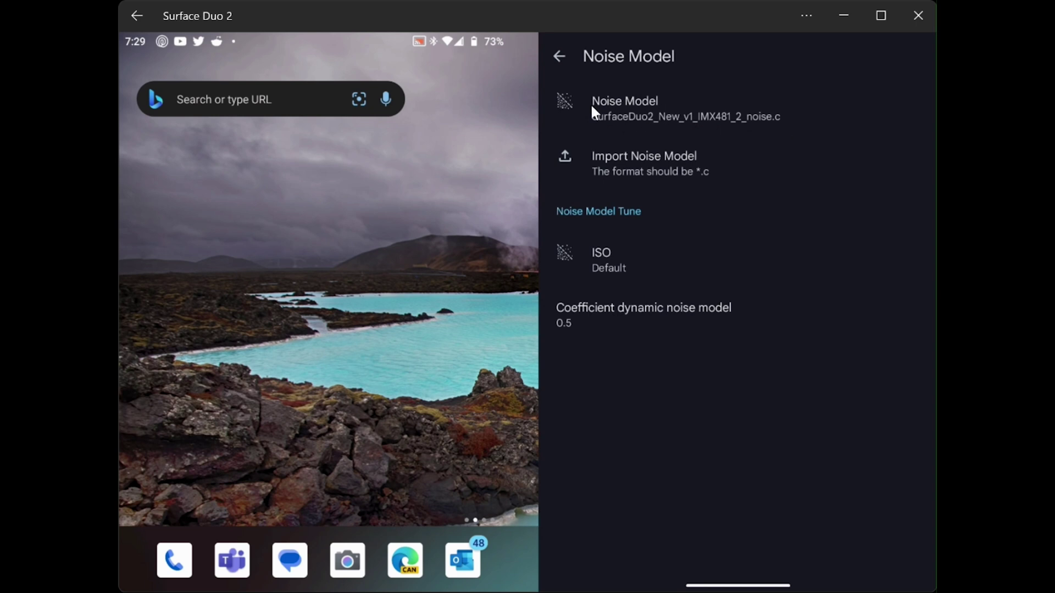
- Go back to Lens Setting and open the Wide (0.6x) lens Noise Model settings
{"action": "left_click", "coordinate": [554, 57]}
{"action": "left_click", "coordinate": [554, 57]}
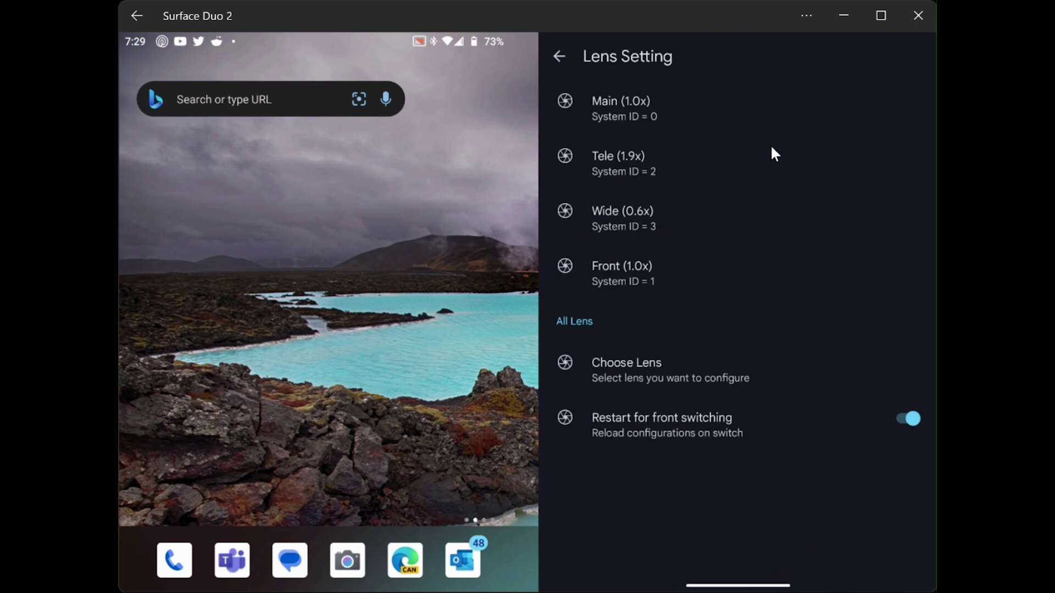
{"action": "left_click", "coordinate": [631, 211]}
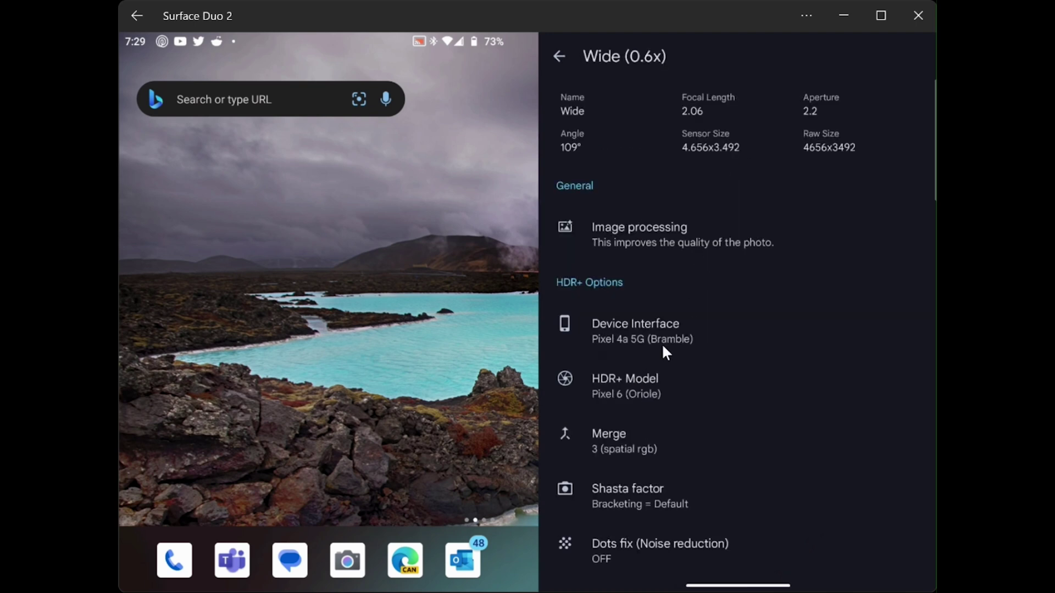
{"action": "scroll", "coordinate": [648, 353], "scroll_direction": "down", "scroll_amount": 8}
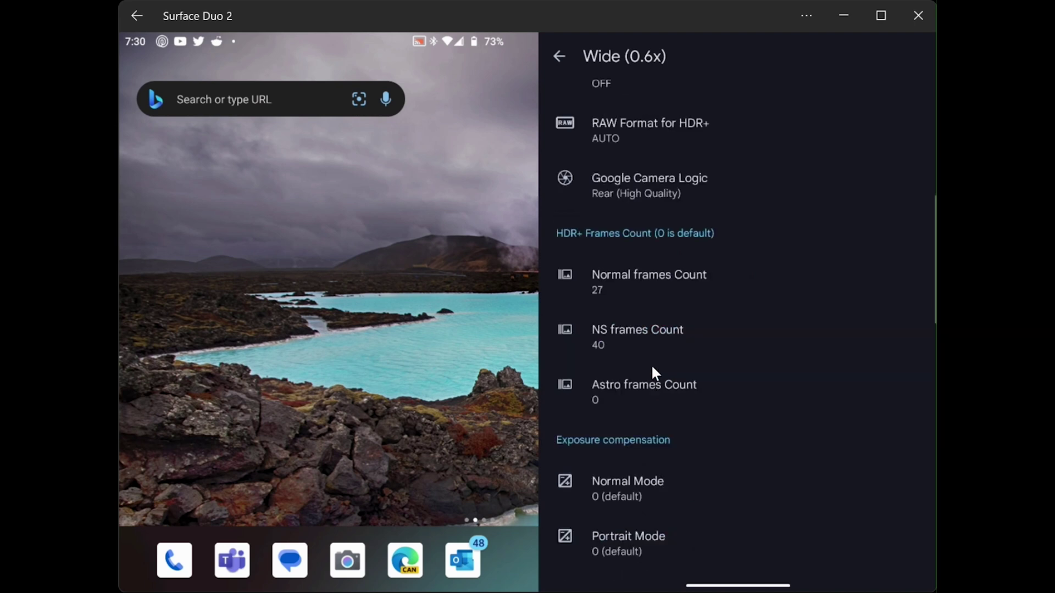
{"action": "scroll", "coordinate": [651, 365], "scroll_direction": "down", "scroll_amount": 6}
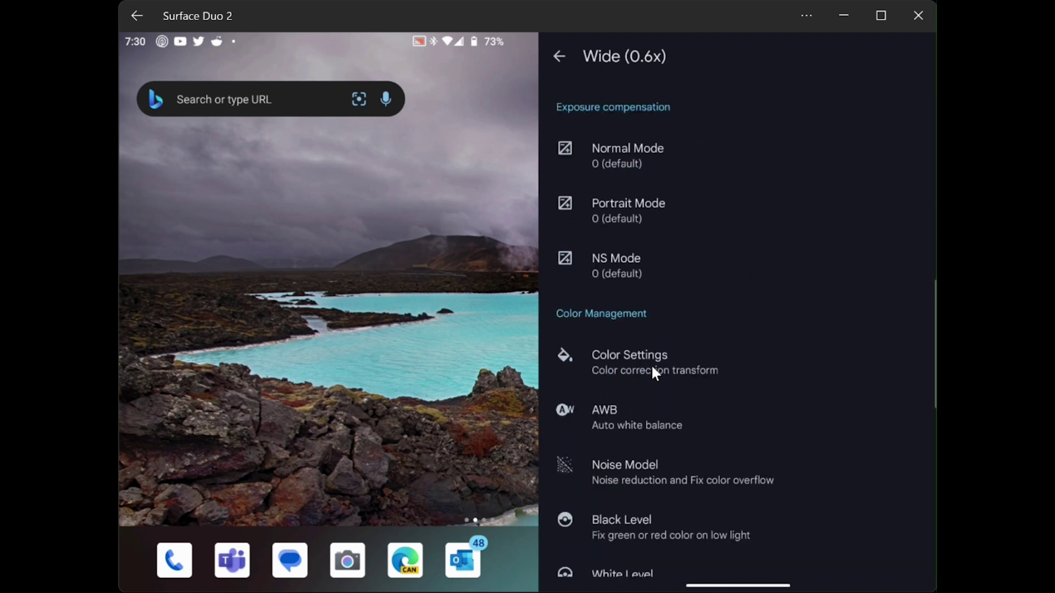
{"action": "left_click", "coordinate": [627, 420]}
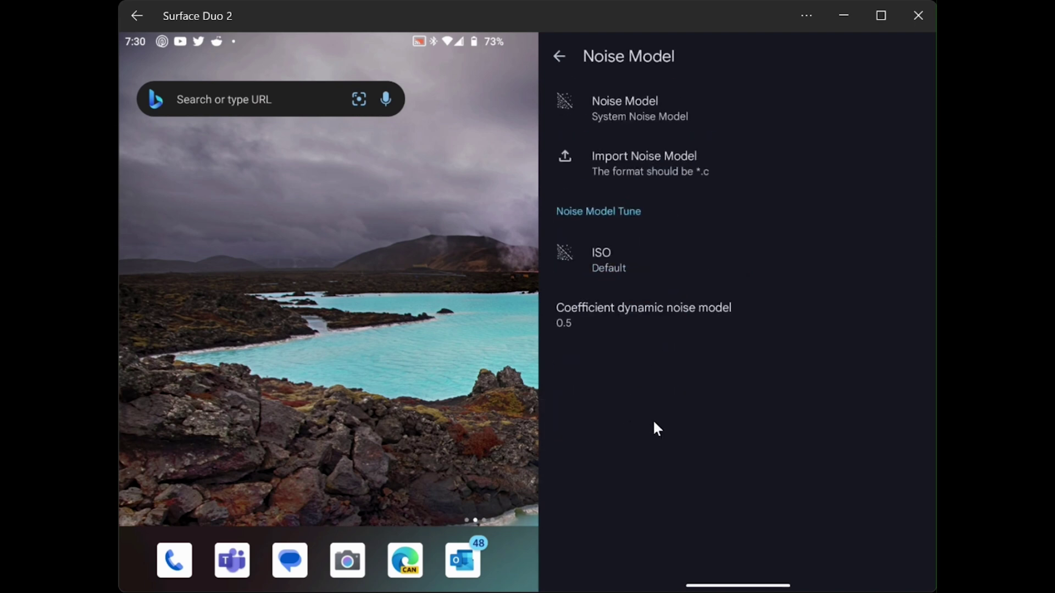
- Import SurfaceDuo2_new_v1_IMX481_3_noise.c from the Noise Models folder for the Wide lens
{"action": "left_click", "coordinate": [622, 166]}
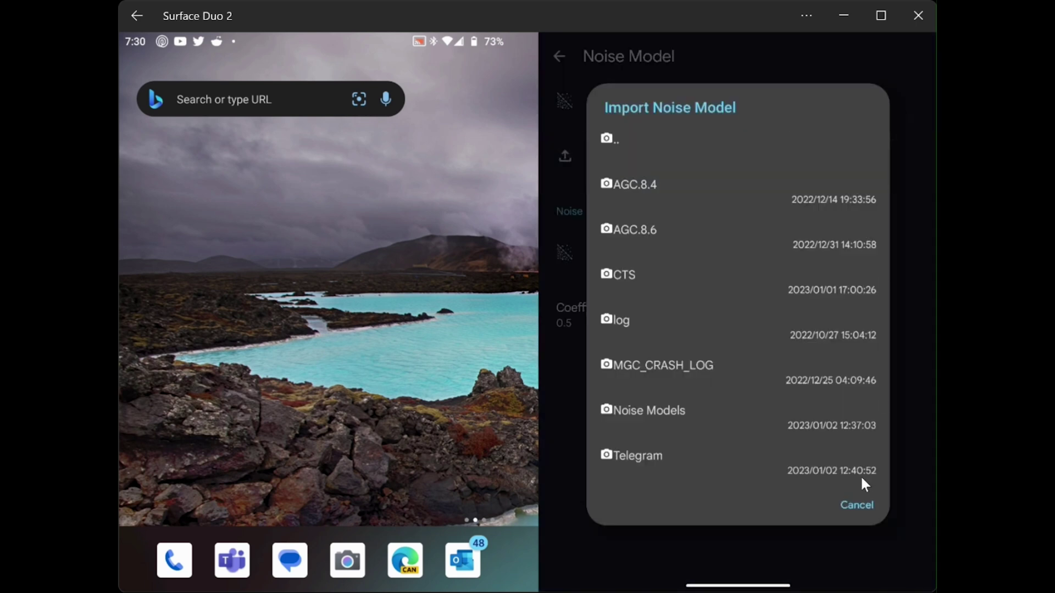
{"action": "left_click", "coordinate": [645, 416]}
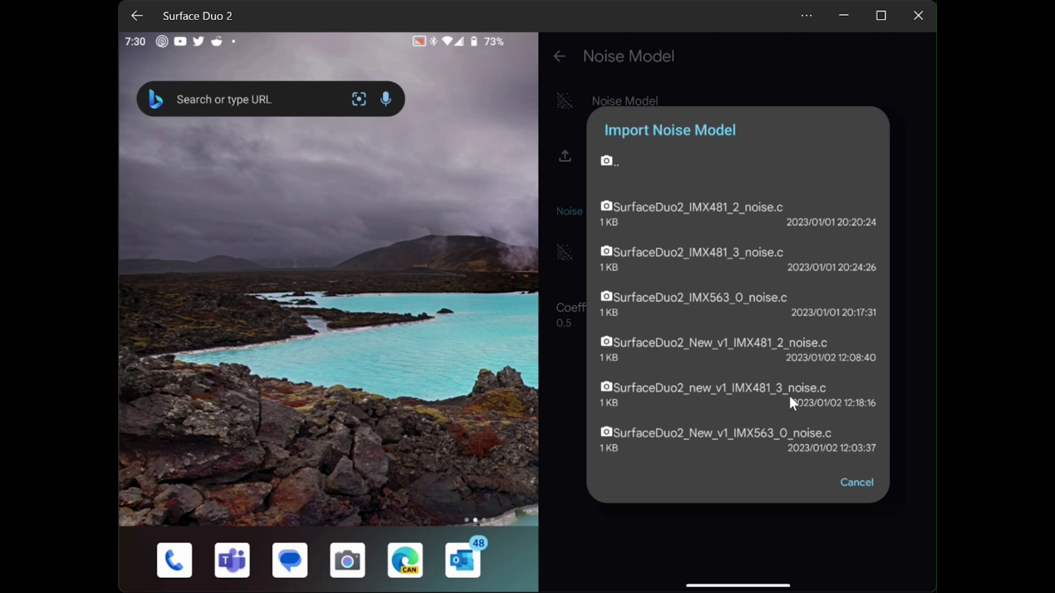
{"action": "left_click", "coordinate": [739, 391]}
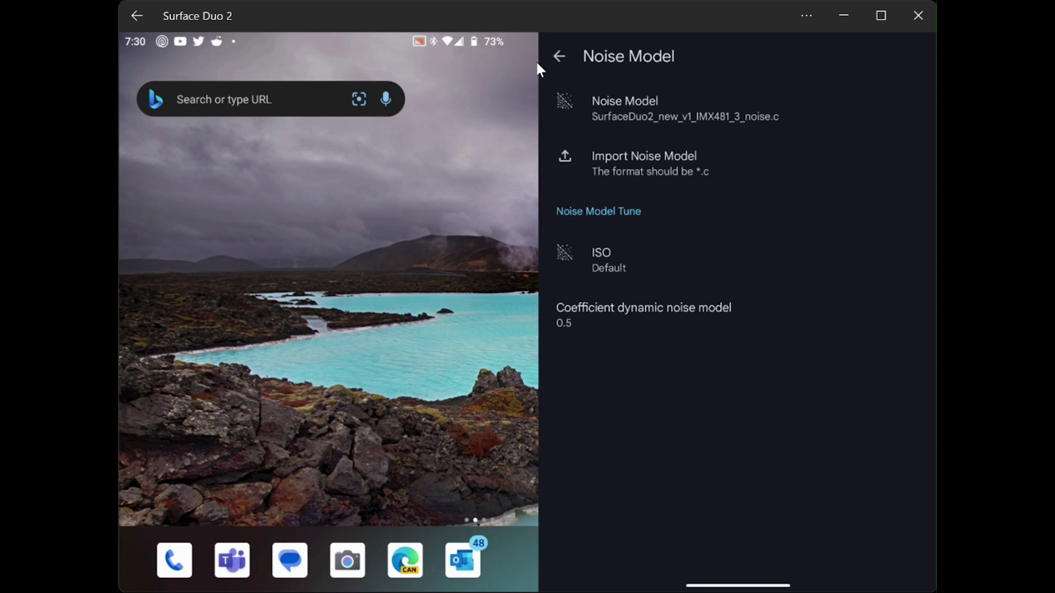
- Back out of Wide, Lens Setting and Camera settings to reach the camera viewfinder
{"action": "left_click", "coordinate": [563, 53]}
{"action": "left_click", "coordinate": [563, 53]}
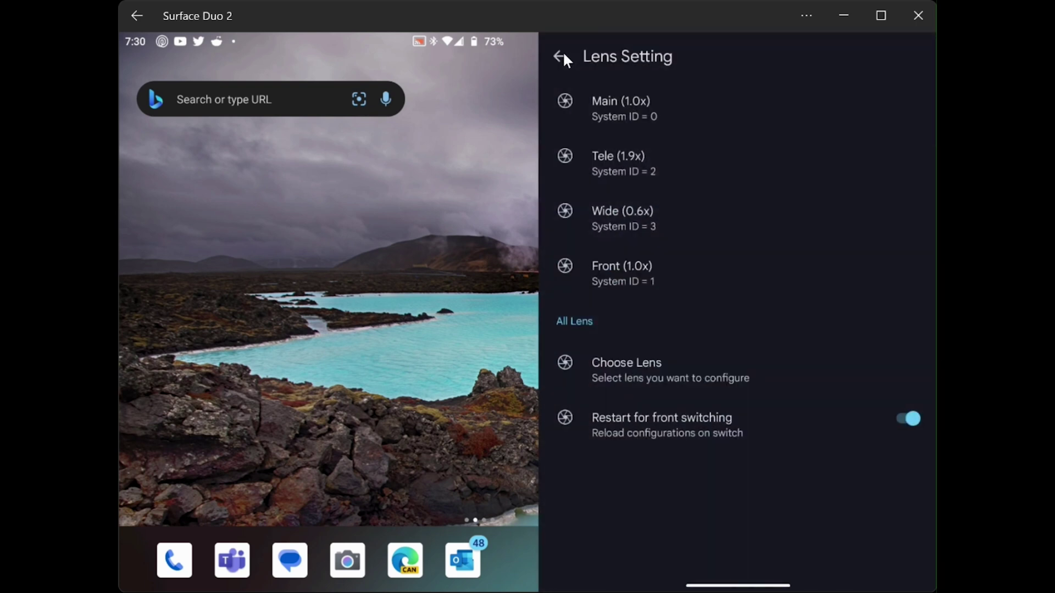
{"action": "left_click", "coordinate": [563, 54]}
{"action": "left_click", "coordinate": [563, 54]}
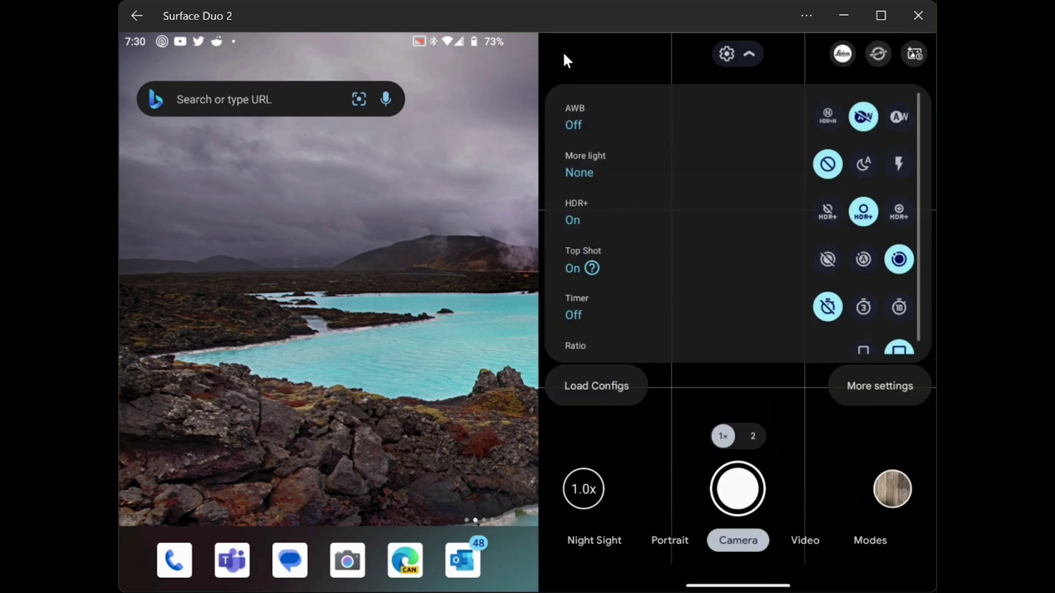